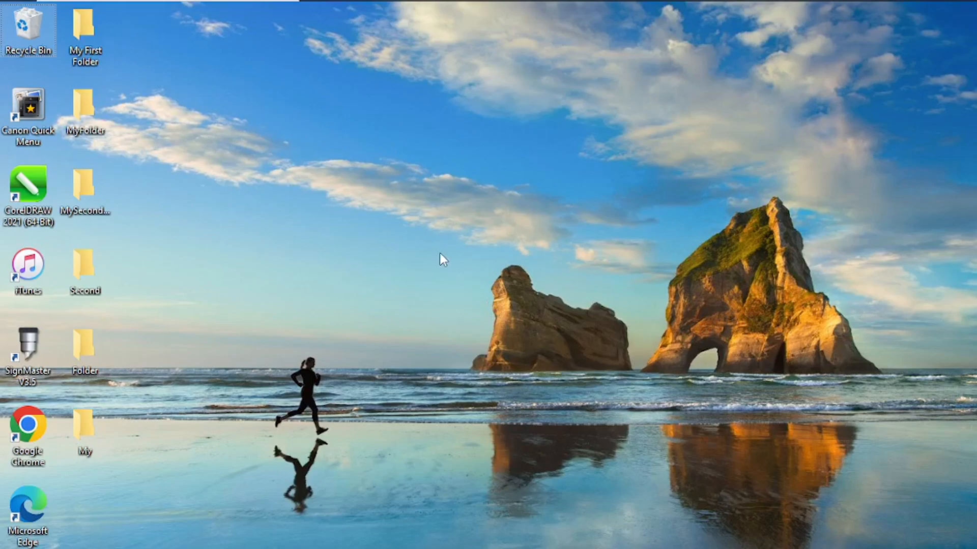
Open the Date & time page of the Time & Language settings in Windows Settings.
key("super")
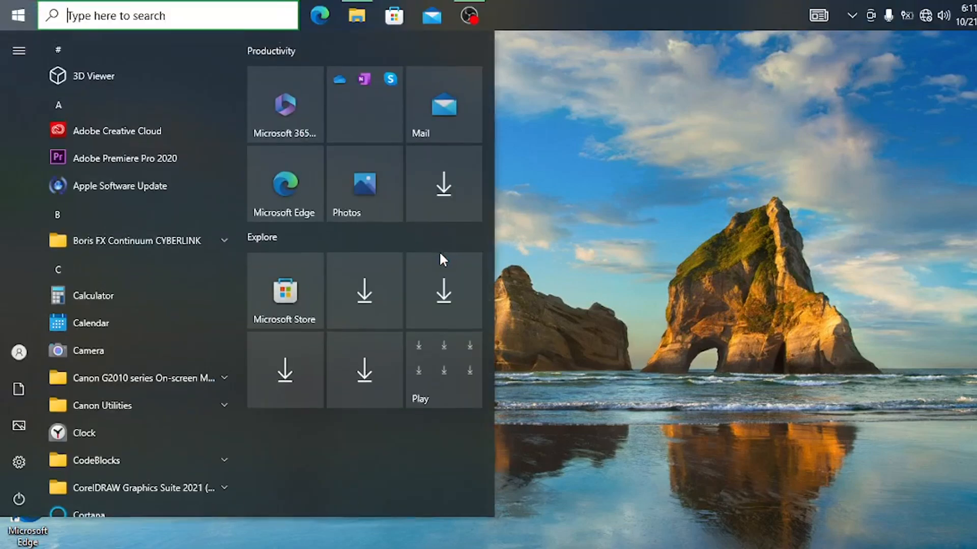
mouse_move(18, 468)
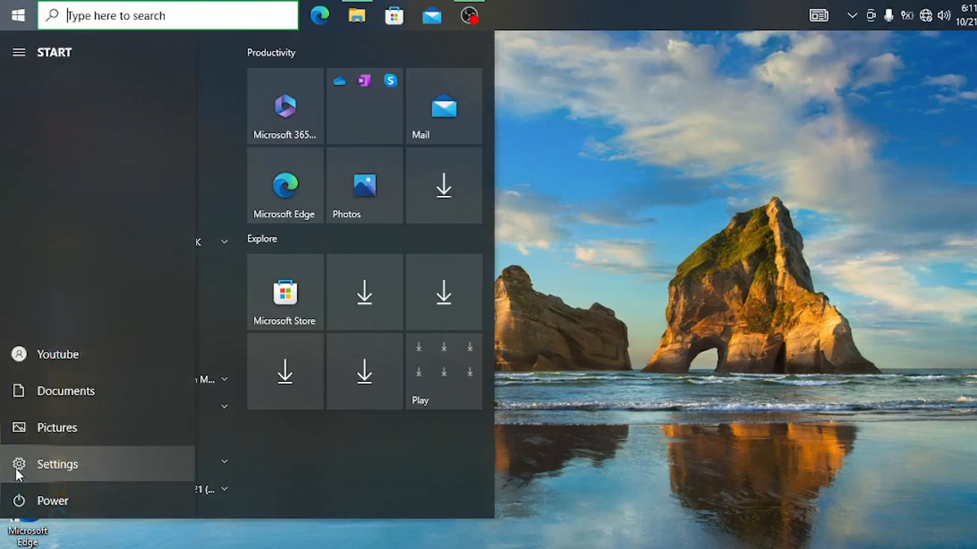
left_click(26, 459)
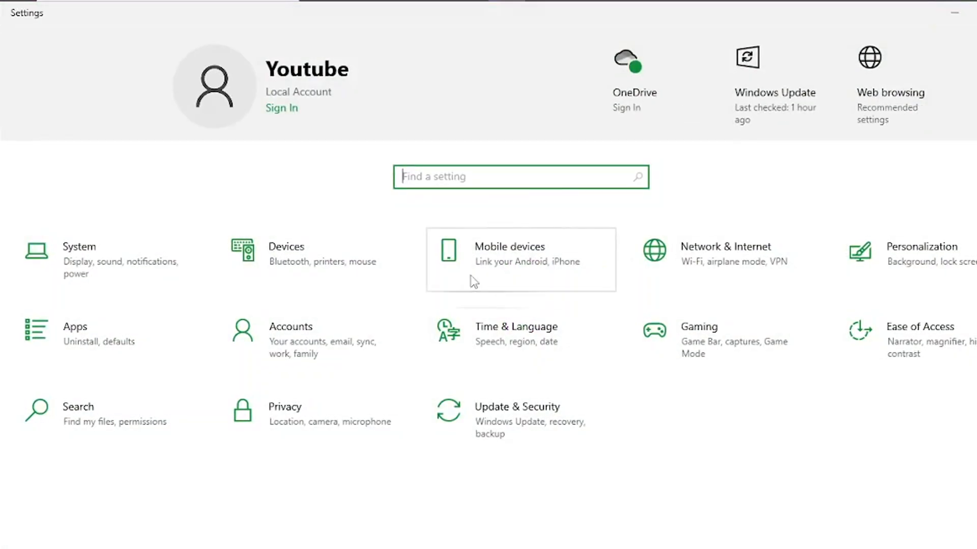
left_click(508, 342)
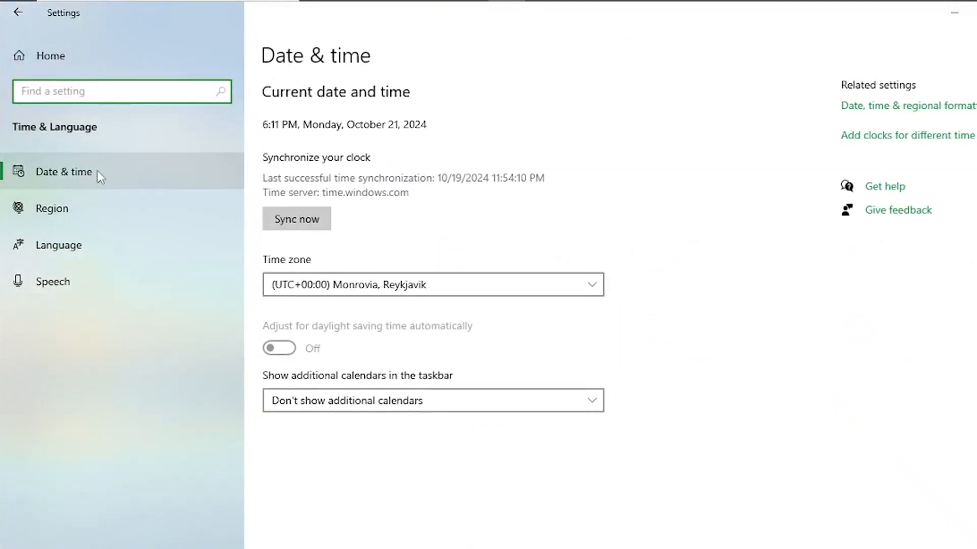
Look through the other Time & Language pages, including Language and Speech, and return to Date & time.
left_click(75, 224)
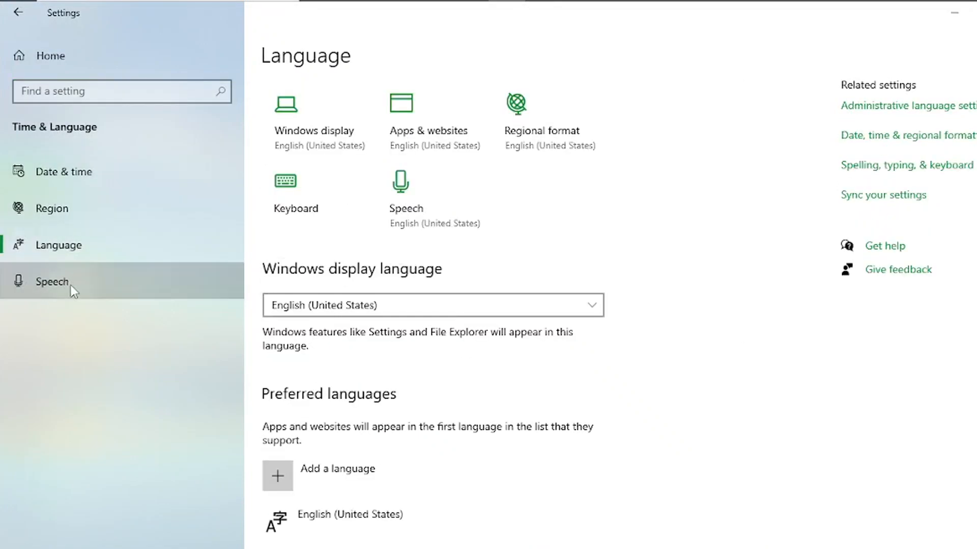
left_click(68, 285)
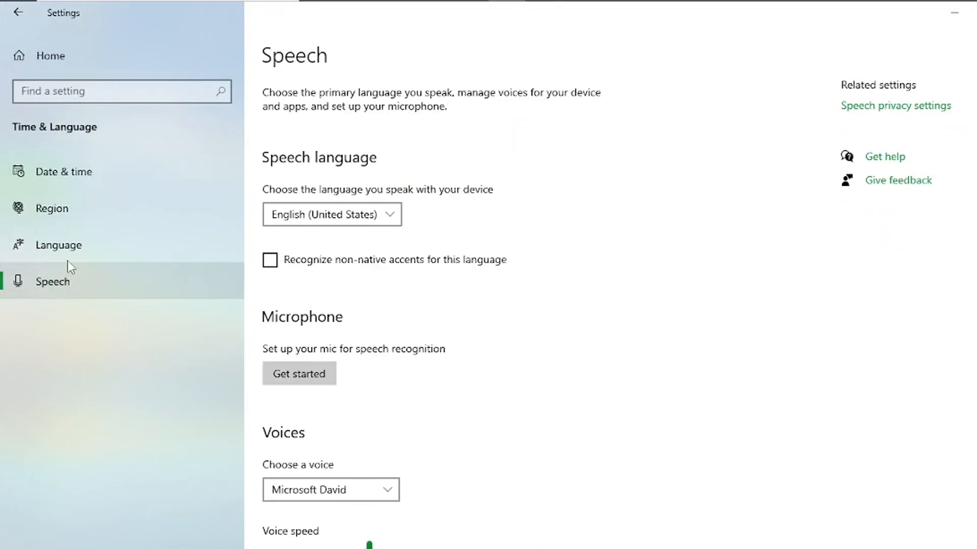
left_click(63, 179)
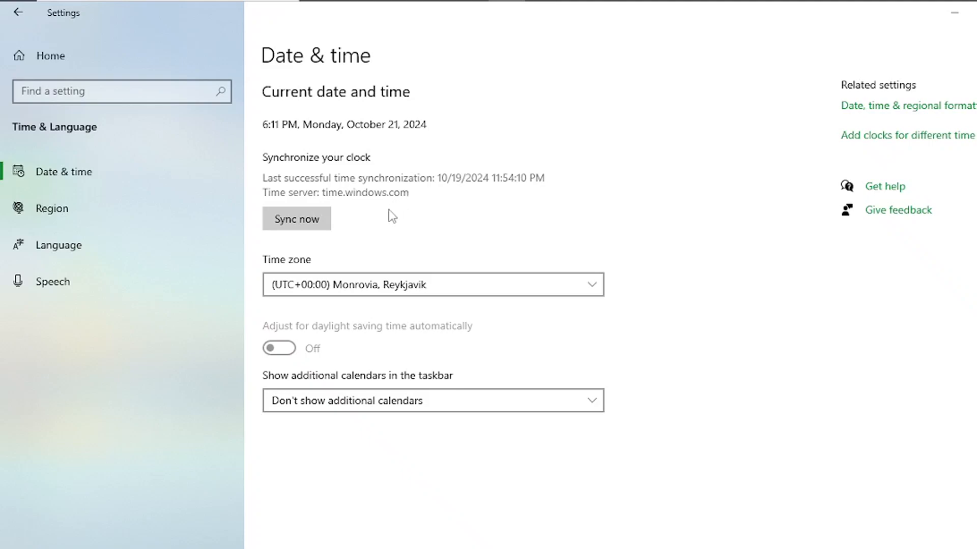
Open the classic Date and Time dialog through the additional clocks setting, centre it, and show its date and time page.
left_click(875, 137)
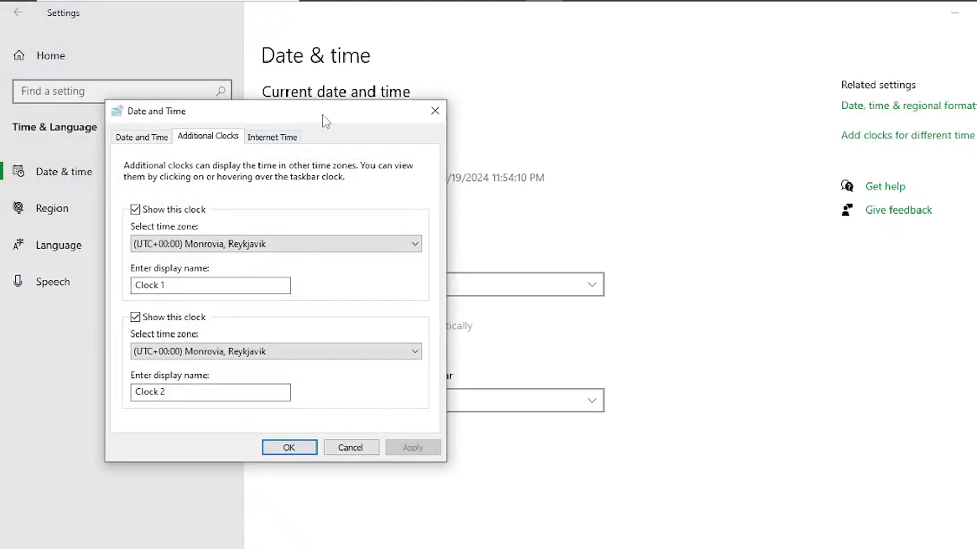
left_click_drag(323, 115, 459, 84)
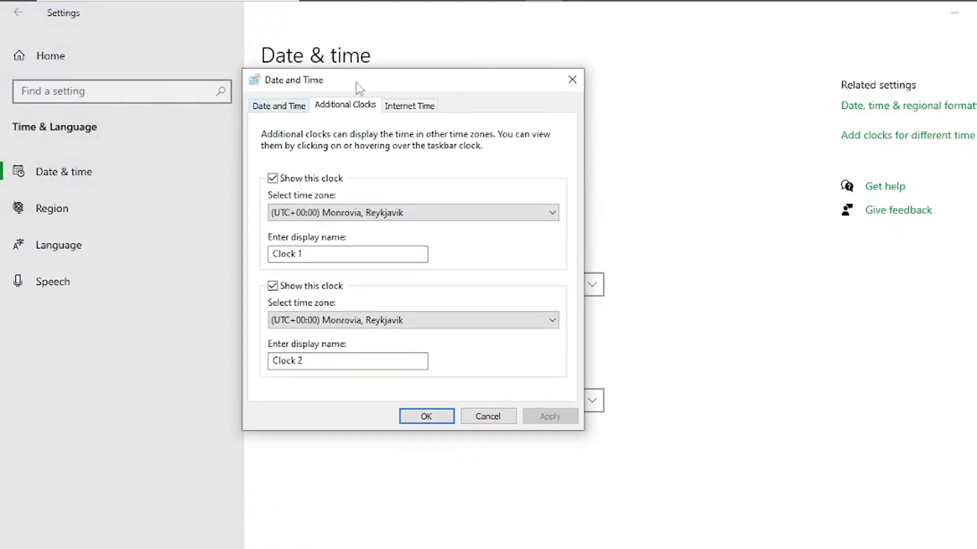
left_click_drag(386, 85, 492, 99)
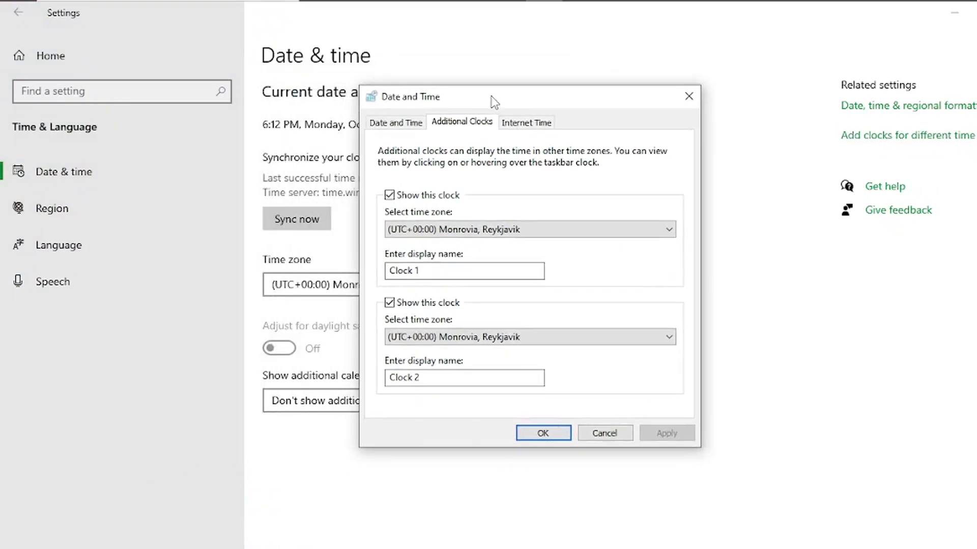
left_click(403, 125)
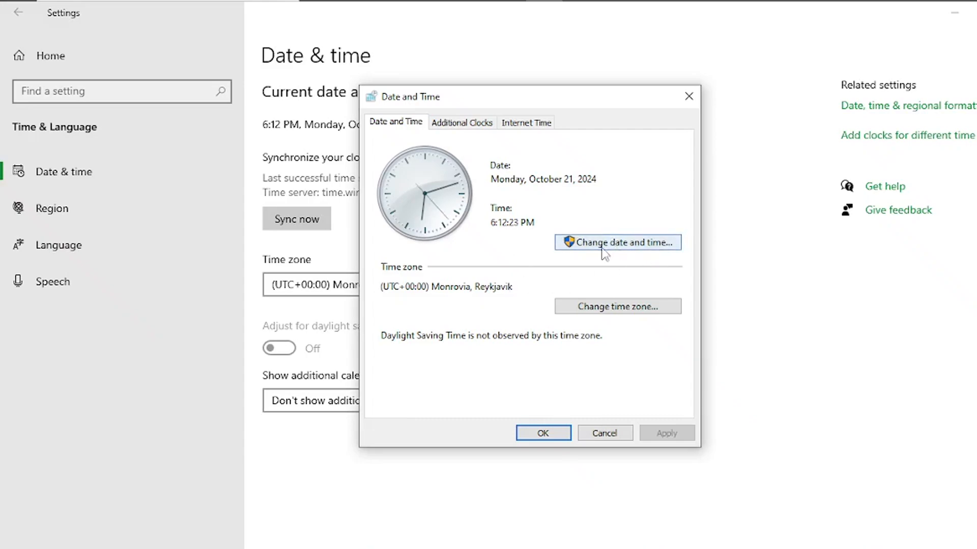
Authorize changing the date and time with the administrator password and set the system date to October 26, 2024.
left_click(636, 248)
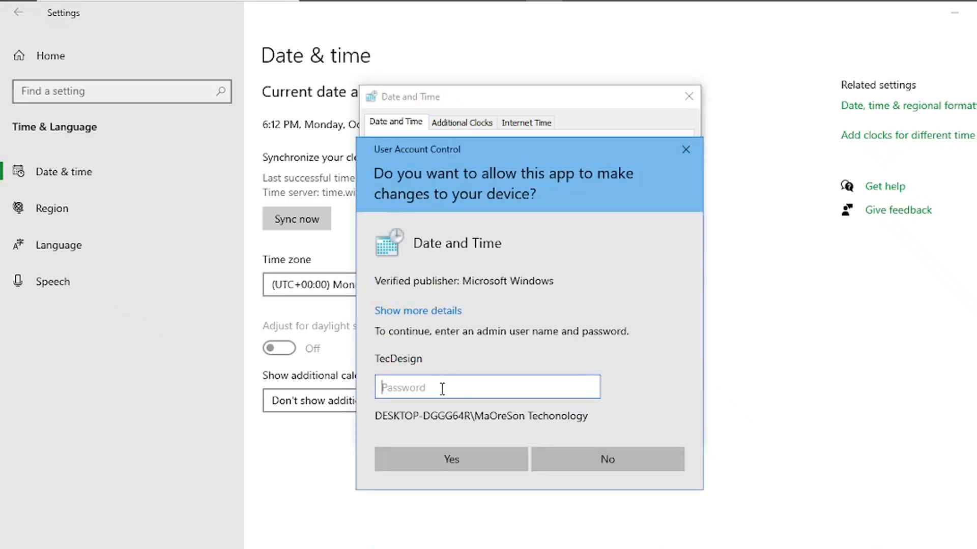
type("••••••••••")
left_click(448, 459)
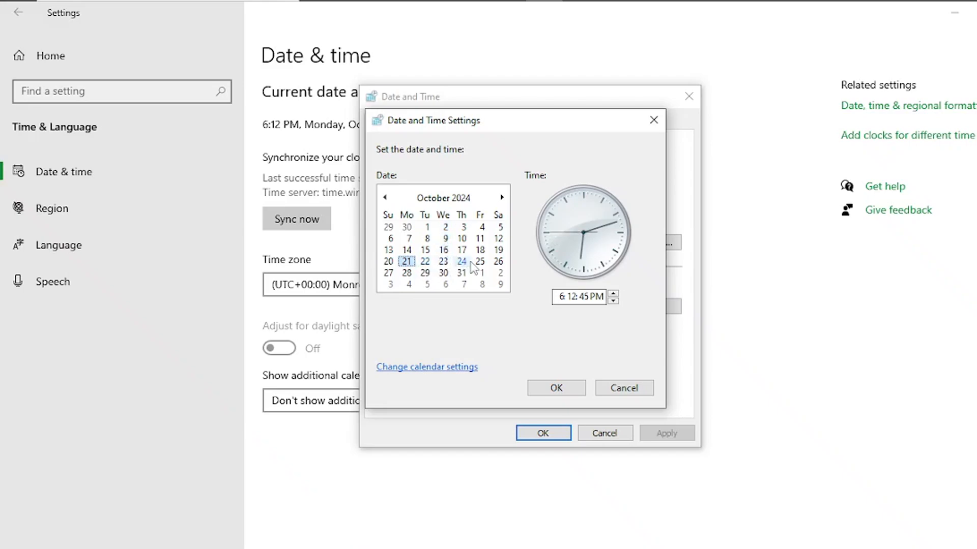
left_click(497, 262)
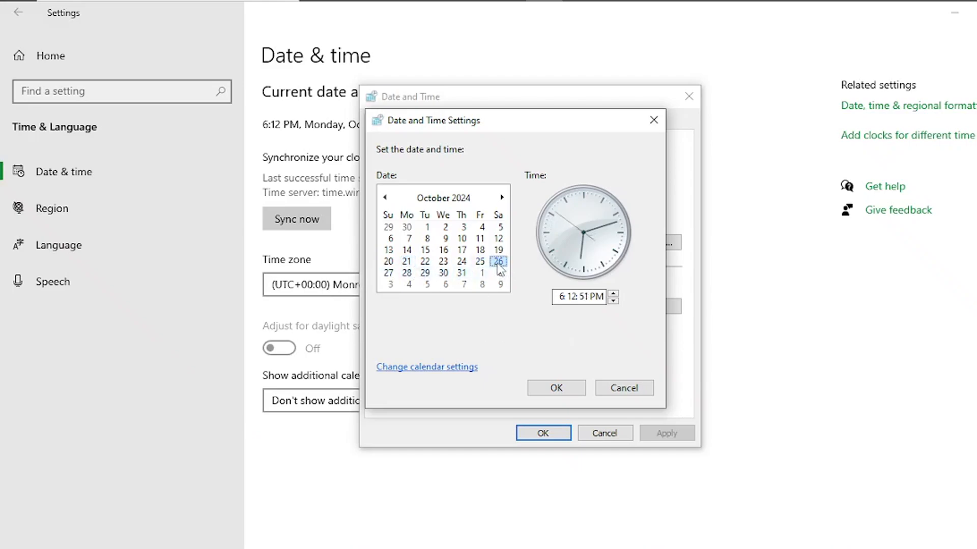
left_click(561, 392)
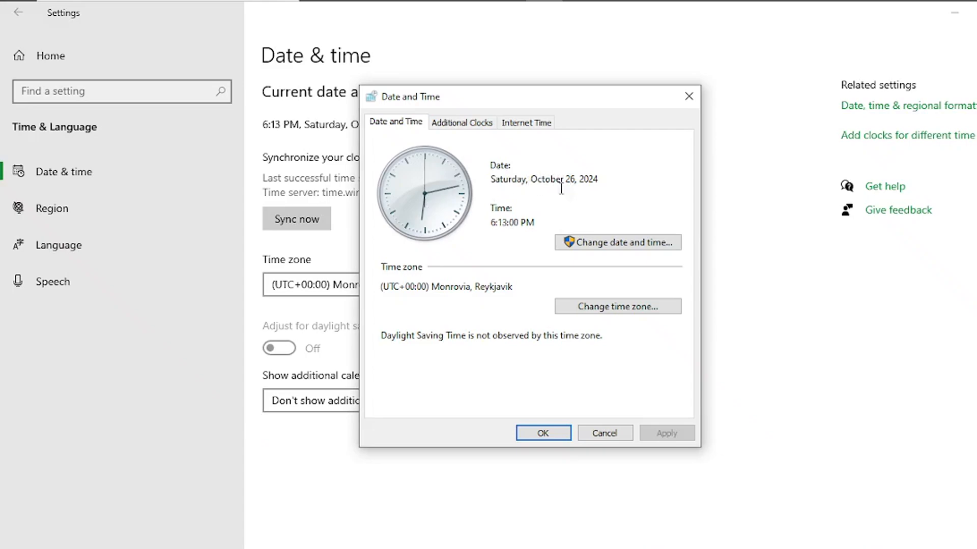
Reopen the date and time change settings, entering the administrator password to authorize it.
left_click(585, 244)
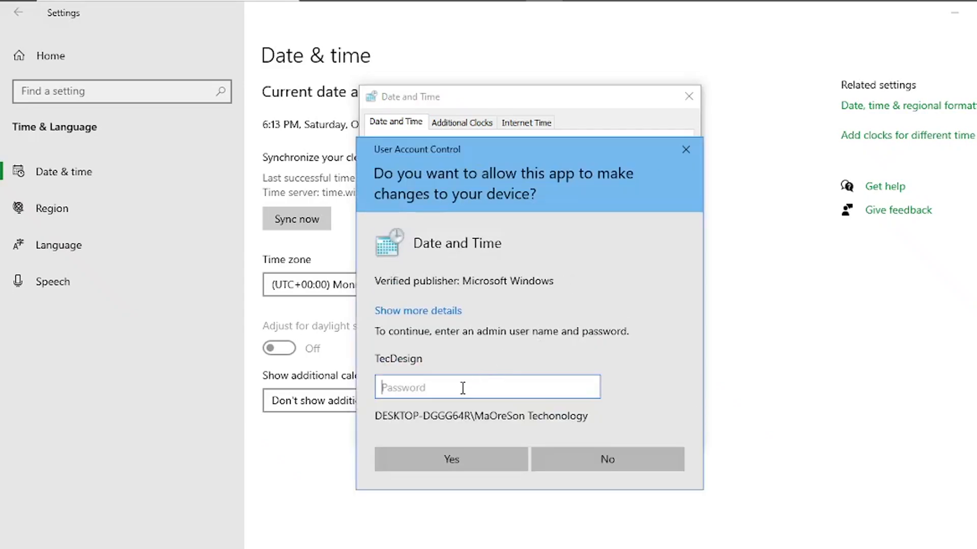
type("*********")
left_click(463, 458)
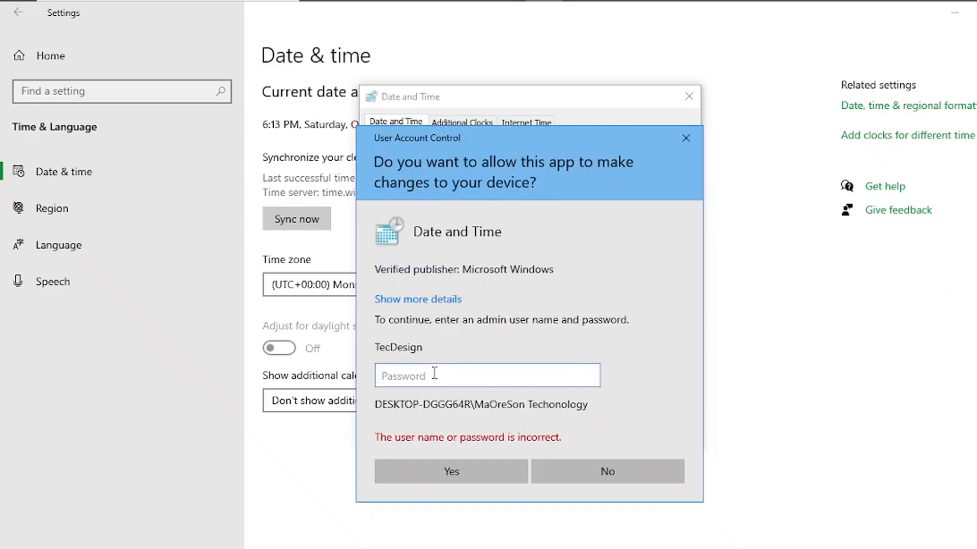
type("*********")
left_click(480, 470)
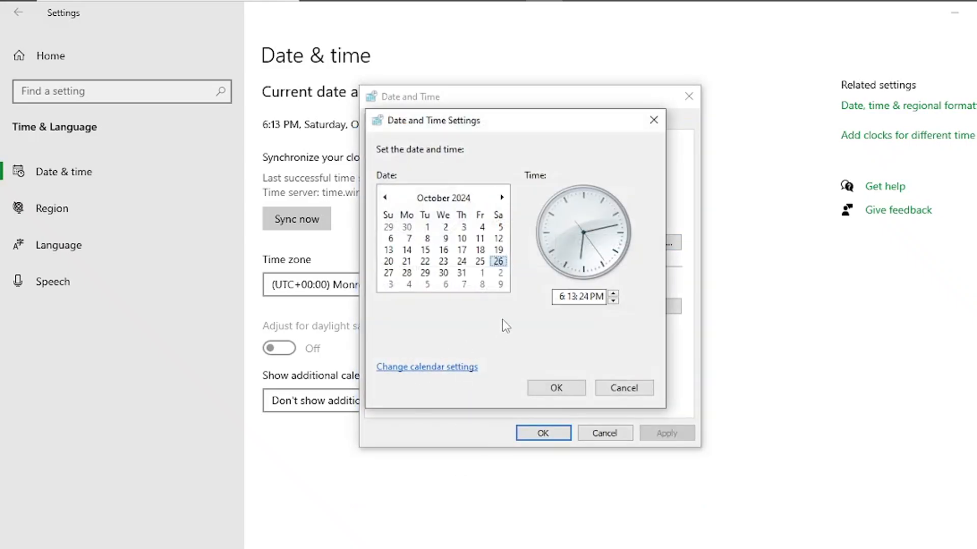
Set the system time to 11:52 AM and close the Date and Time dialog with the changes kept.
left_click(562, 297)
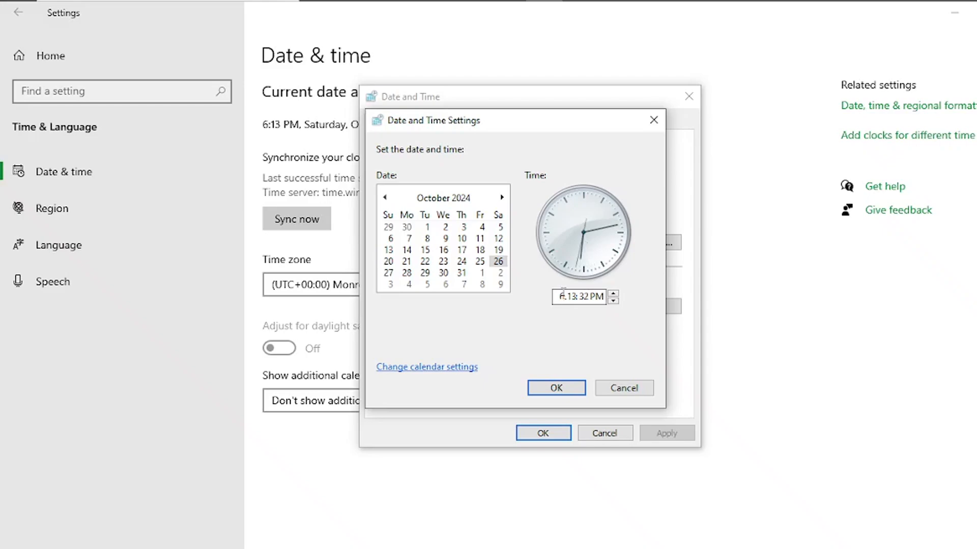
left_click(559, 297)
type("11")
left_click(574, 294)
type("1:")
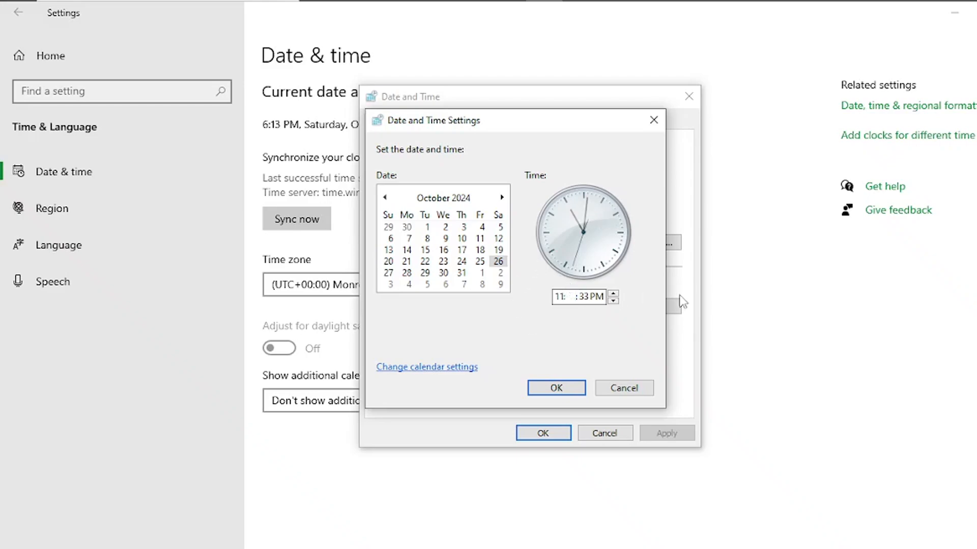
type("52")
left_click(602, 300)
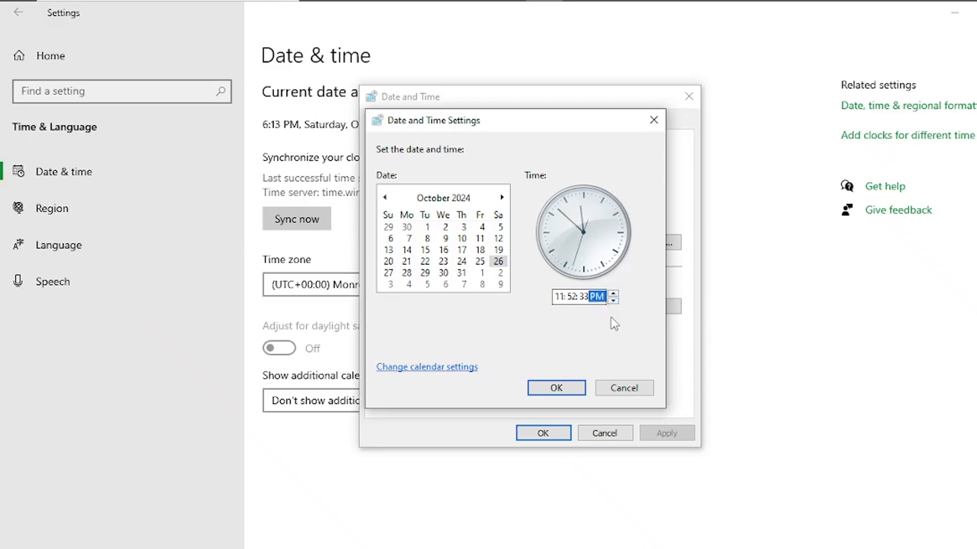
key("Down")
left_click(550, 386)
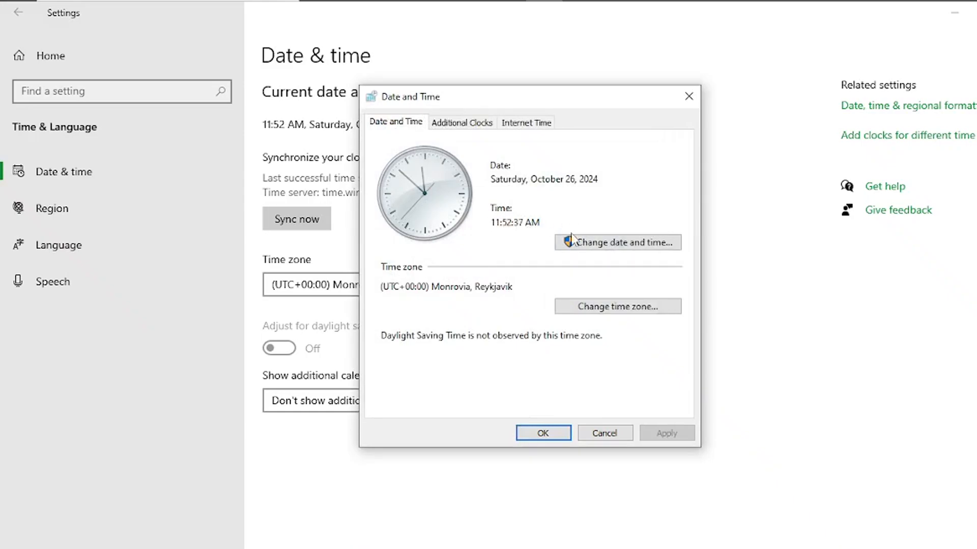
left_click(542, 434)
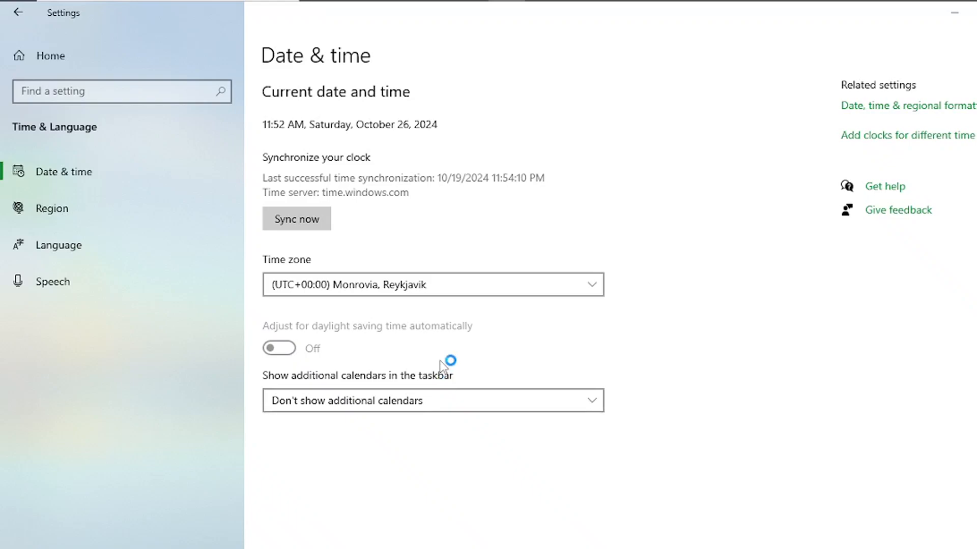
Minimize the Settings window, switch to OBS Studio and stop the recording.
mouse_move(936, 5)
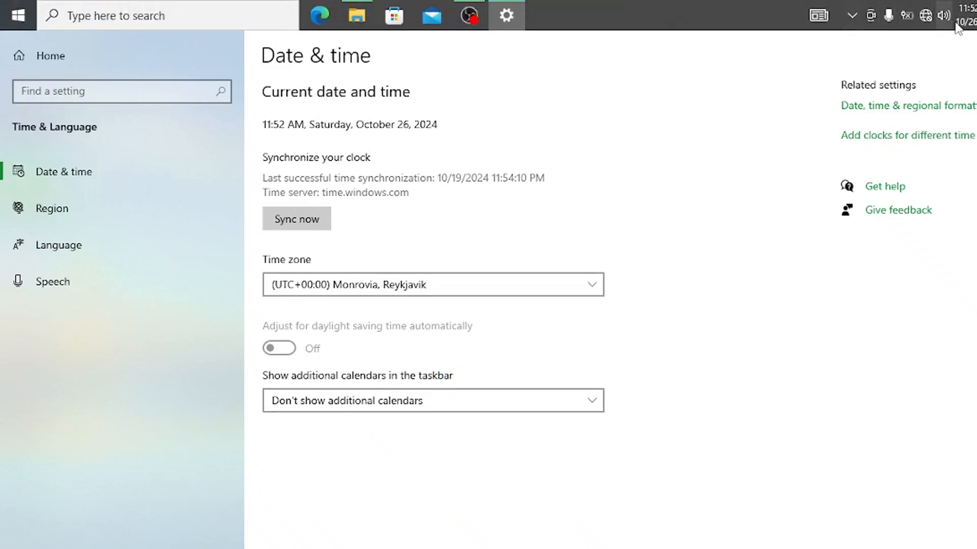
mouse_move(962, 20)
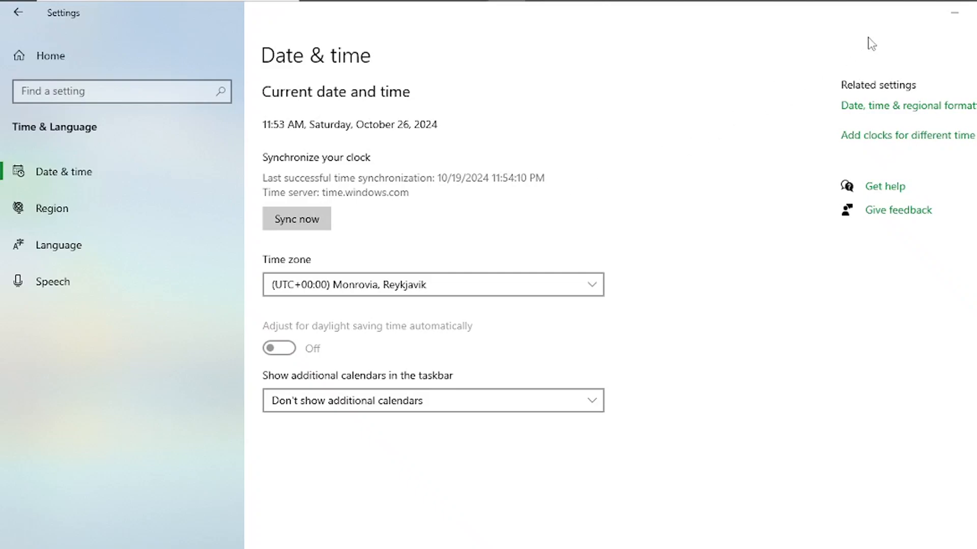
left_click(954, 13)
left_click(469, 11)
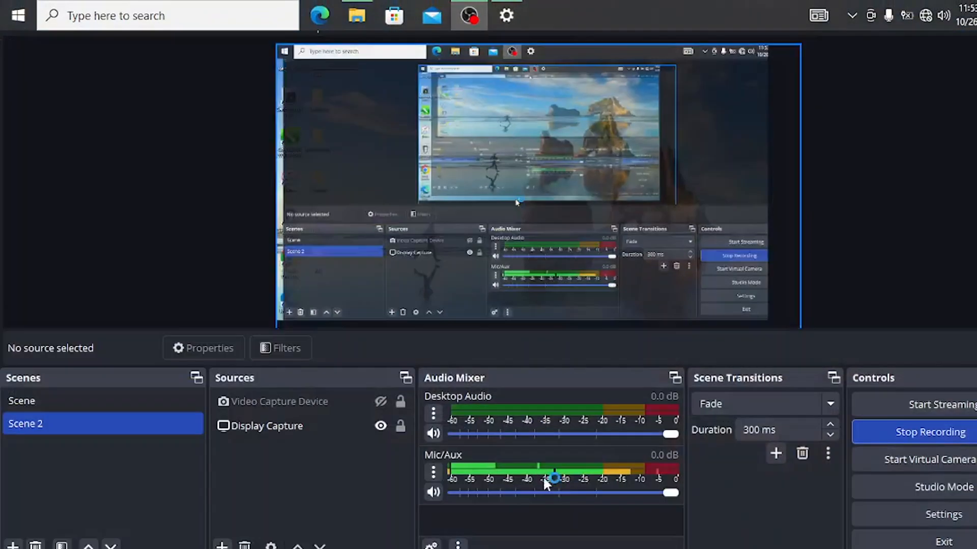
left_click(922, 431)
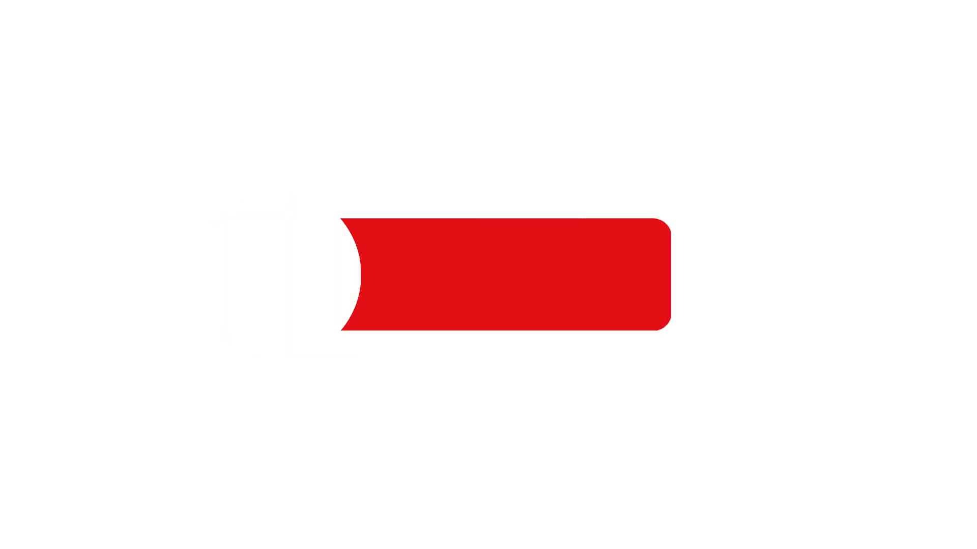